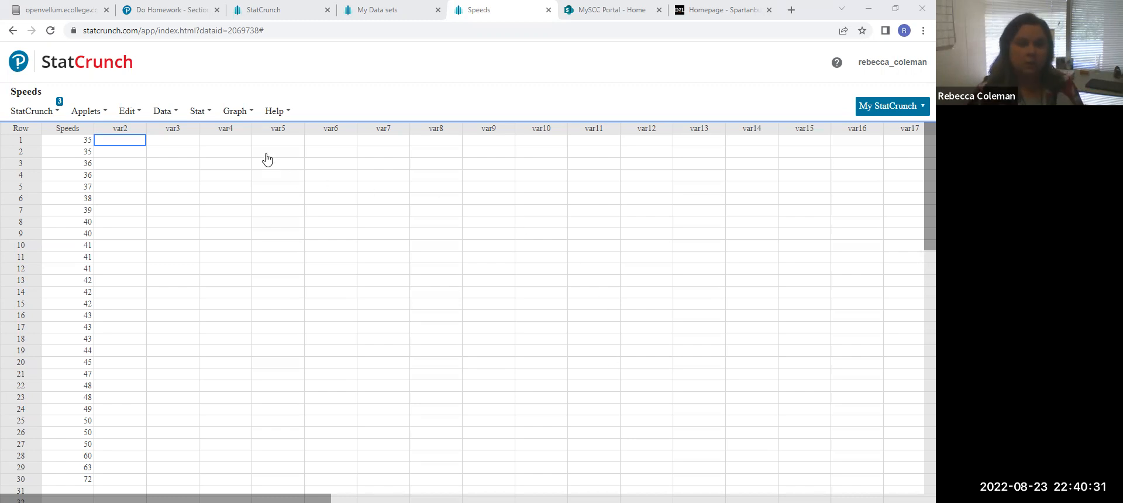
{"action": "left_click", "coordinate": [232, 114]}
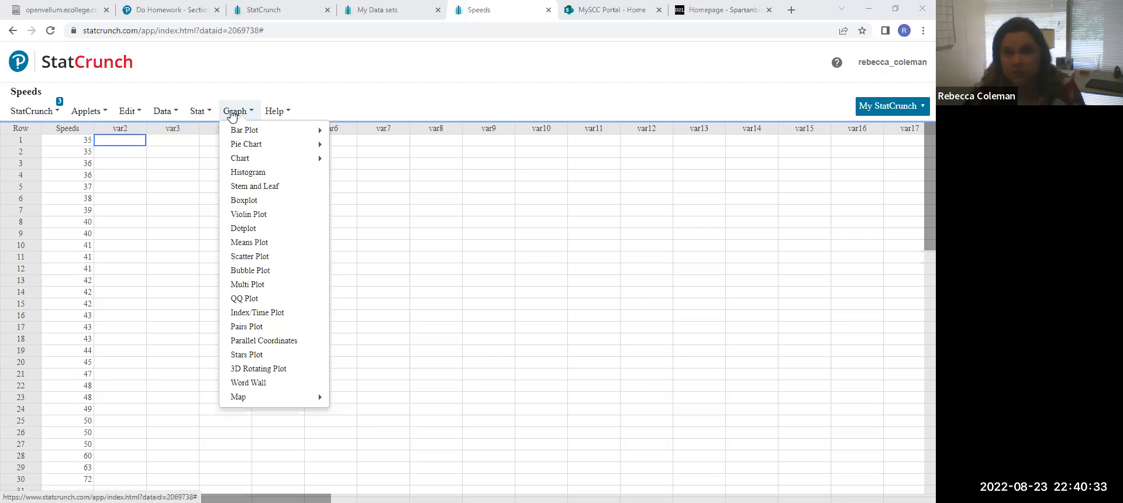
{"action": "mouse_move", "coordinate": [250, 163]}
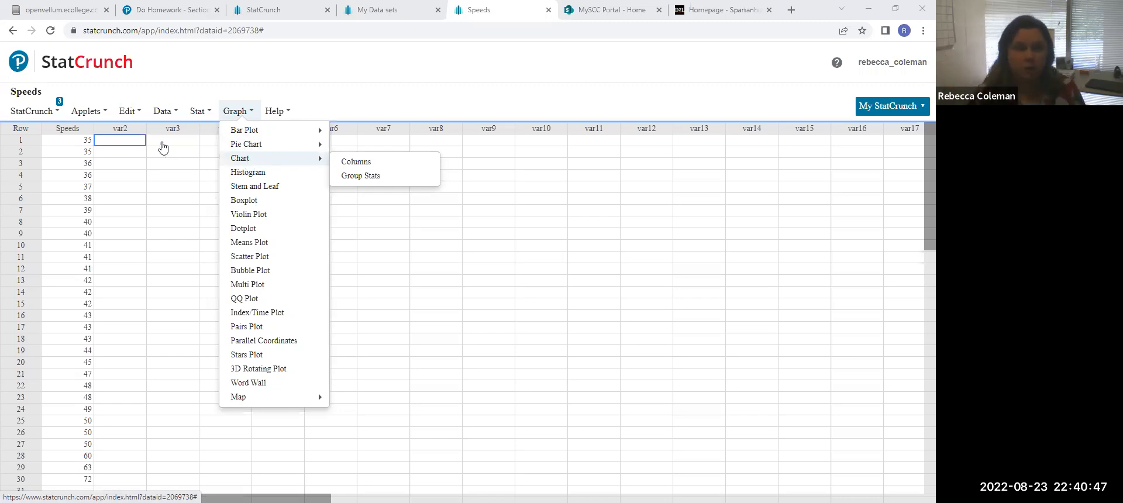
{"action": "left_click", "coordinate": [141, 140]}
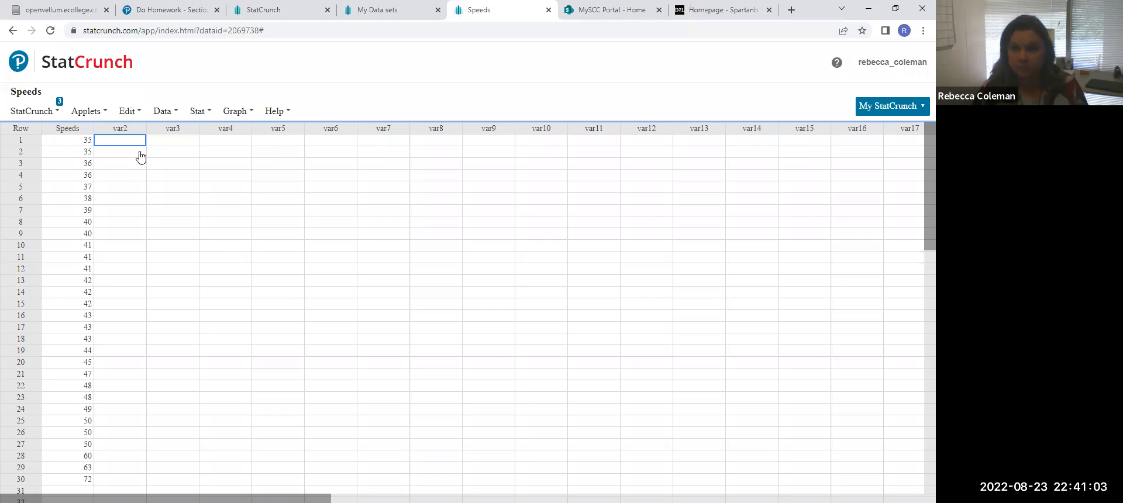
- Set up a frequency table for the Speeds column with Frequency as the only statistic
{"action": "left_click", "coordinate": [197, 112]}
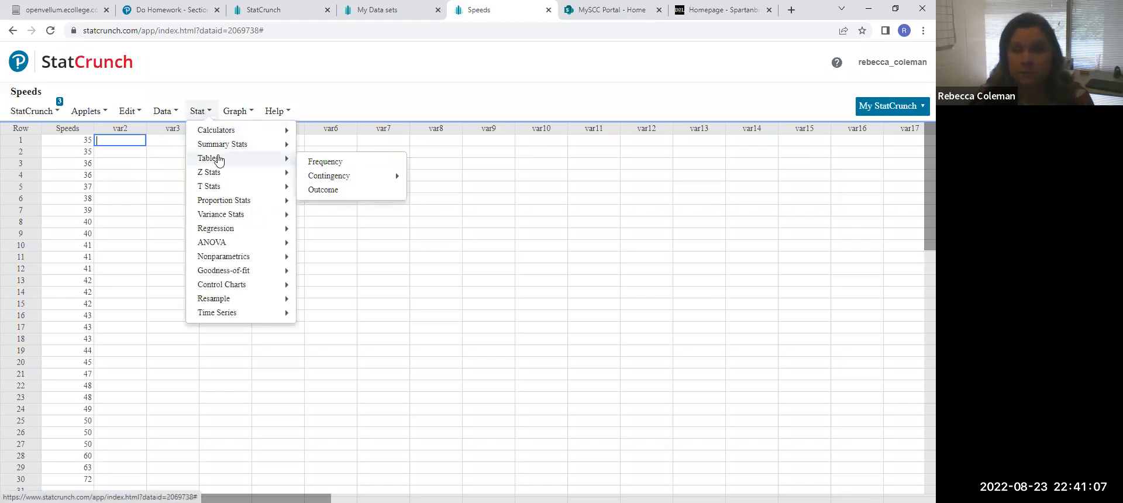
{"action": "left_click", "coordinate": [329, 164]}
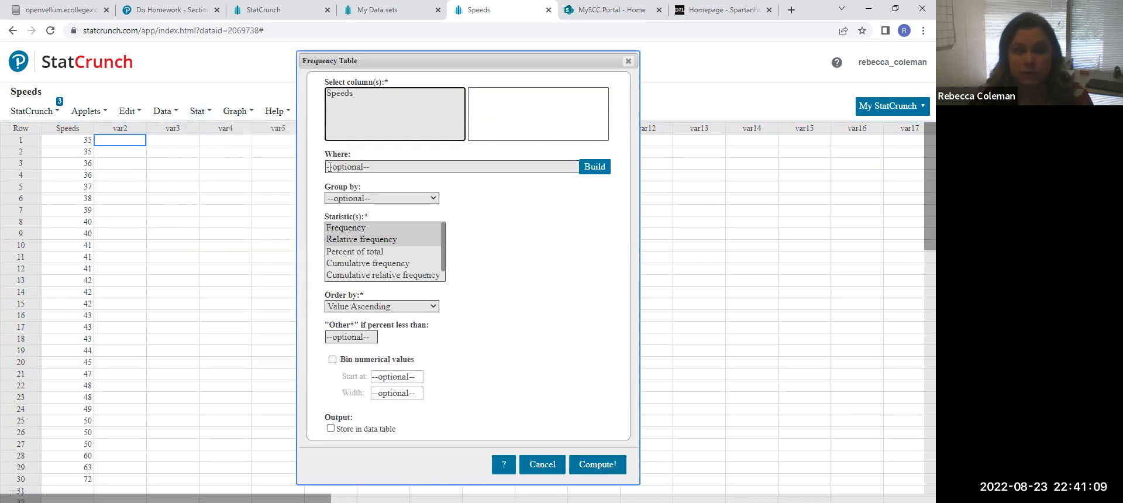
{"action": "left_click", "coordinate": [338, 94]}
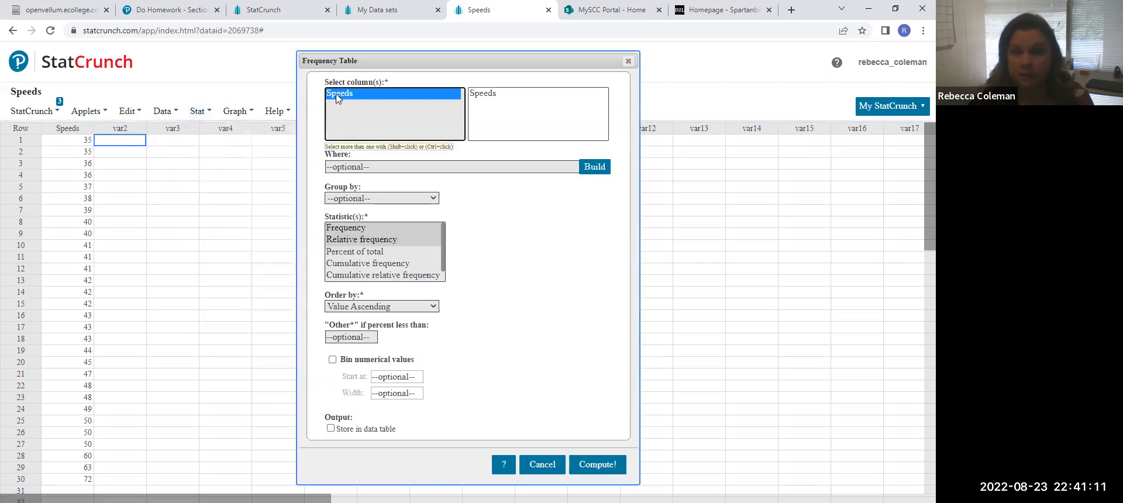
{"action": "left_click", "coordinate": [355, 231]}
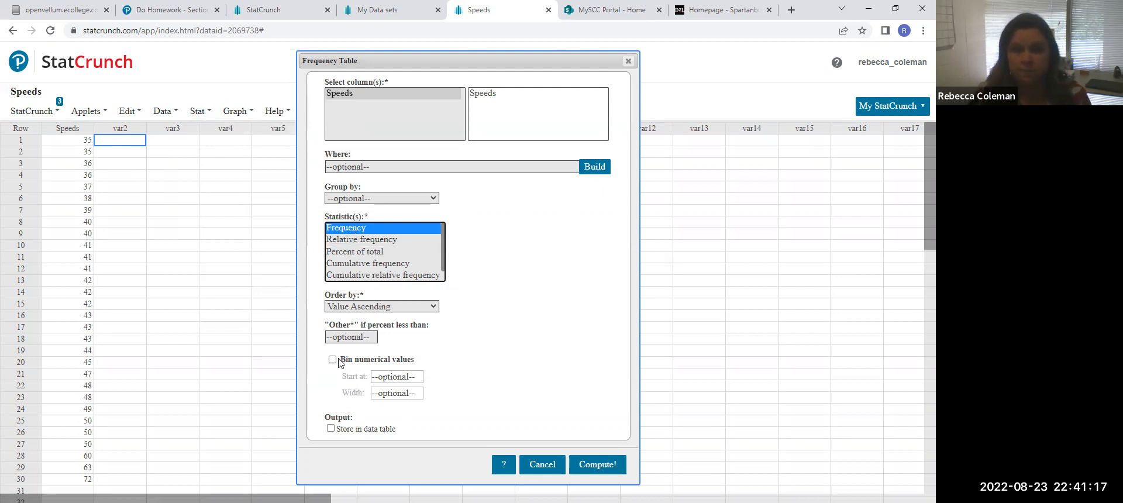
- Bin the numerical values starting at 35 with width 7, and compute the frequency table with its output stored in the data table
{"action": "left_click", "coordinate": [333, 359]}
{"action": "left_click", "coordinate": [386, 378]}
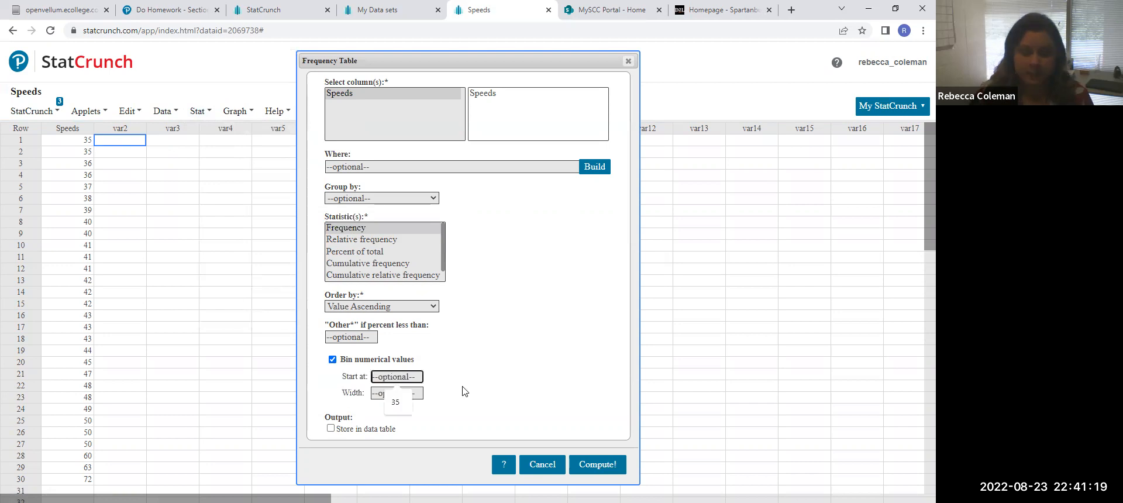
{"action": "type", "text": "35"}
{"action": "left_click", "coordinate": [418, 392]}
{"action": "type", "text": "7"}
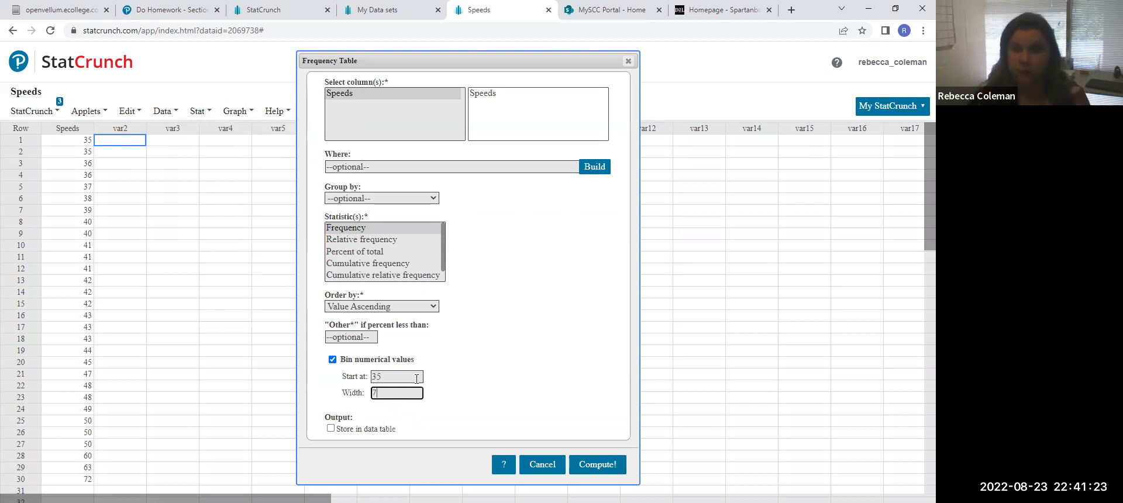
{"action": "left_click", "coordinate": [330, 428]}
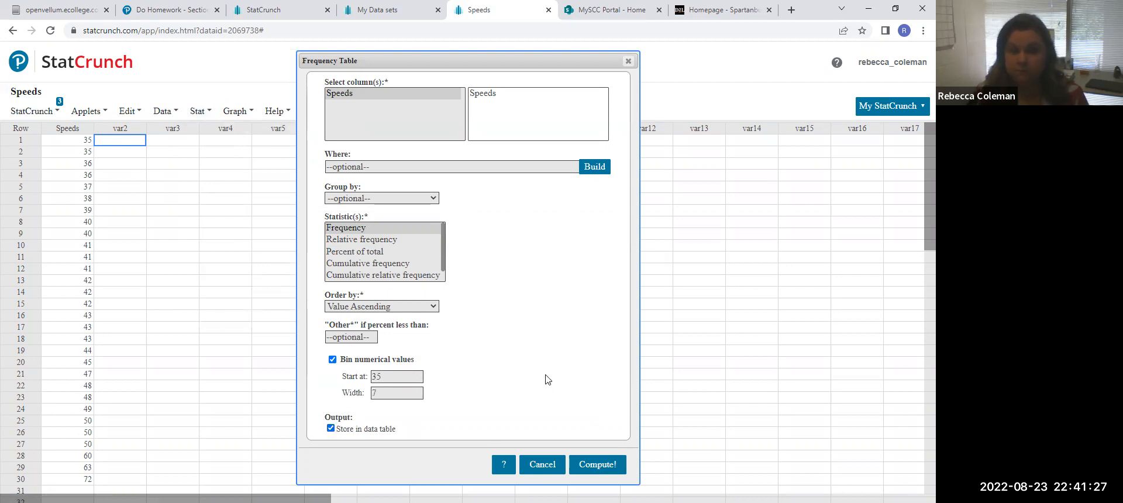
{"action": "left_click", "coordinate": [597, 465]}
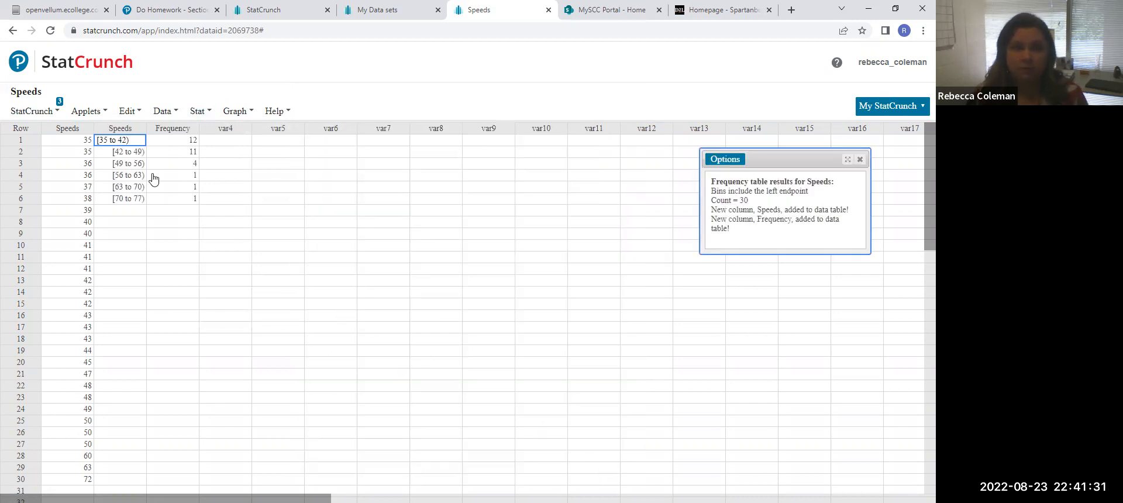
- Change the first three class labels in the binned Speeds column to "[35 to 41", "[42 to 48" and "[49 to 55"
{"action": "left_click", "coordinate": [139, 139]}
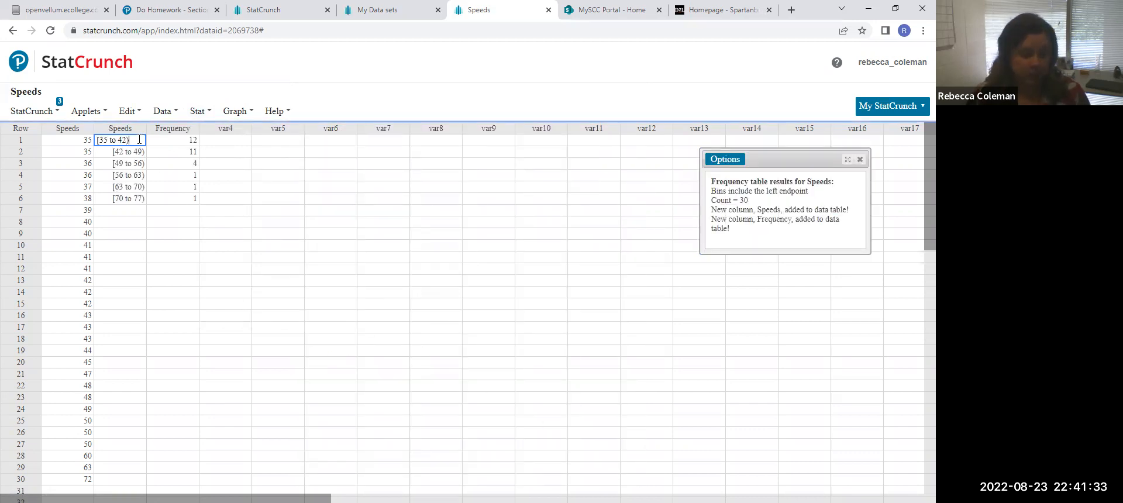
{"action": "key", "text": "BackSpace"}
{"action": "key", "text": "BackSpace"}
{"action": "type", "text": "1"}
{"action": "left_click", "coordinate": [141, 152]}
{"action": "left_click", "coordinate": [142, 152]}
{"action": "key", "text": "BackSpace"}
{"action": "type", "text": "8"}
{"action": "left_click", "coordinate": [143, 164]}
{"action": "left_click", "coordinate": [143, 164]}
{"action": "key", "text": "BackSpace"}
{"action": "key", "text": "BackSpace"}
- Change the last three class labels in the binned Speeds column to "[56 to 62", "[63 to 69" and "[70 to 76"
{"action": "left_click", "coordinate": [140, 175]}
{"action": "left_click", "coordinate": [140, 176]}
{"action": "key", "text": "BackSpace"}
{"action": "type", "text": "2"}
{"action": "left_click", "coordinate": [140, 186]}
{"action": "left_click", "coordinate": [140, 186]}
{"action": "key", "text": "BackSpace"}
{"action": "key", "text": "BackSpace"}
{"action": "key", "text": "BackSpace"}
{"action": "type", "text": "69"}
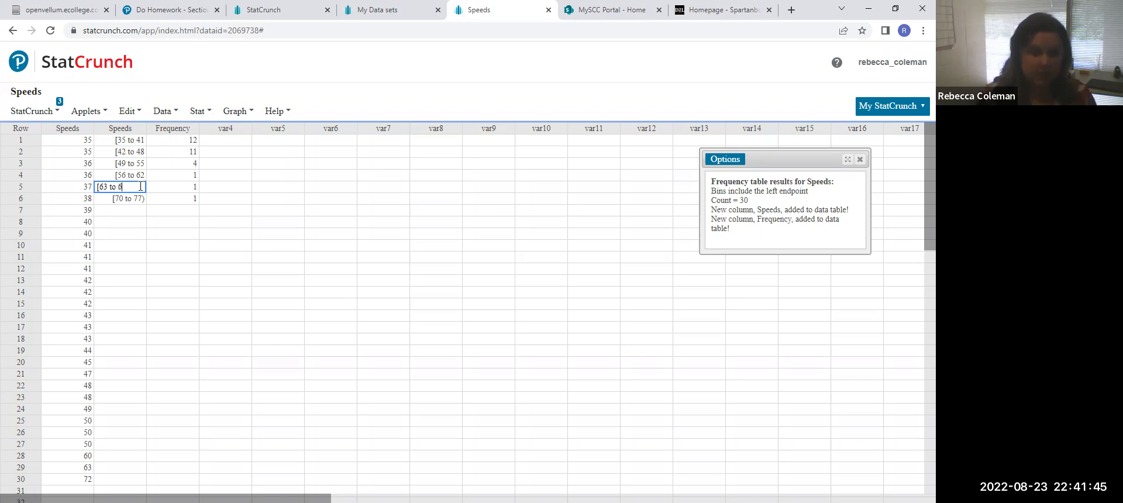
{"action": "left_click", "coordinate": [140, 199]}
{"action": "left_click", "coordinate": [141, 198]}
{"action": "key", "text": "BackSpace"}
{"action": "key", "text": "BackSpace"}
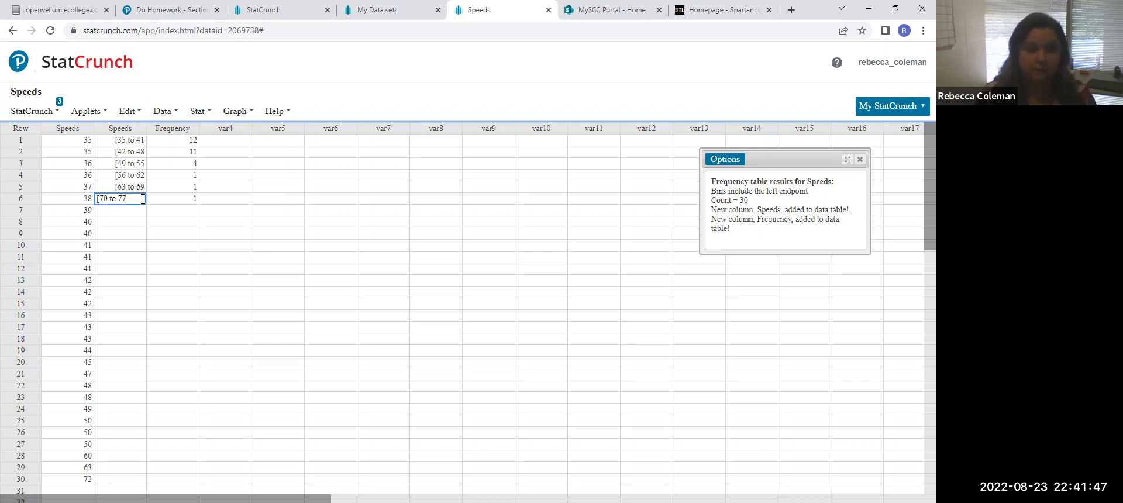
{"action": "type", "text": "6"}
{"action": "left_click", "coordinate": [139, 226]}
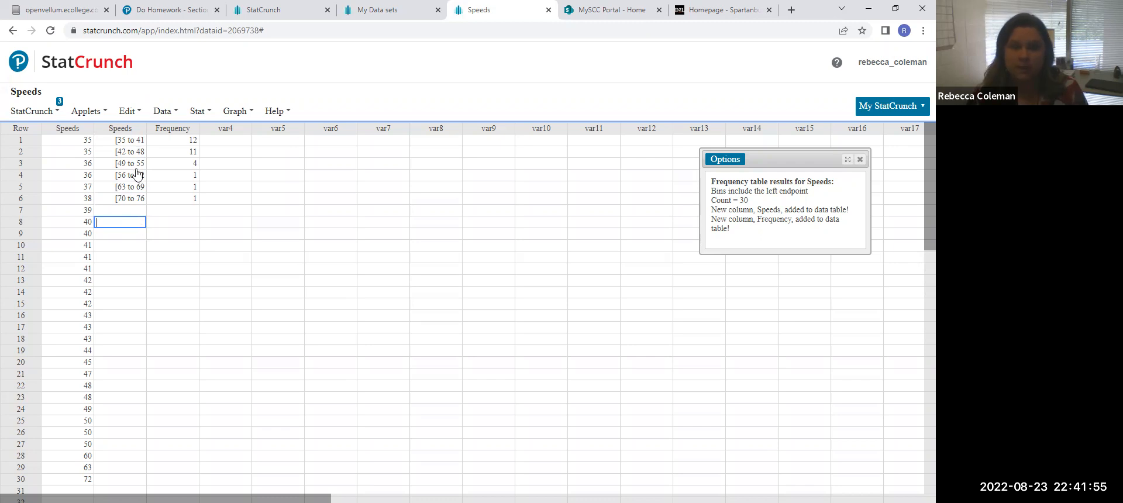
- Name the first empty column after Frequency "Midpoints"
{"action": "left_click", "coordinate": [223, 129]}
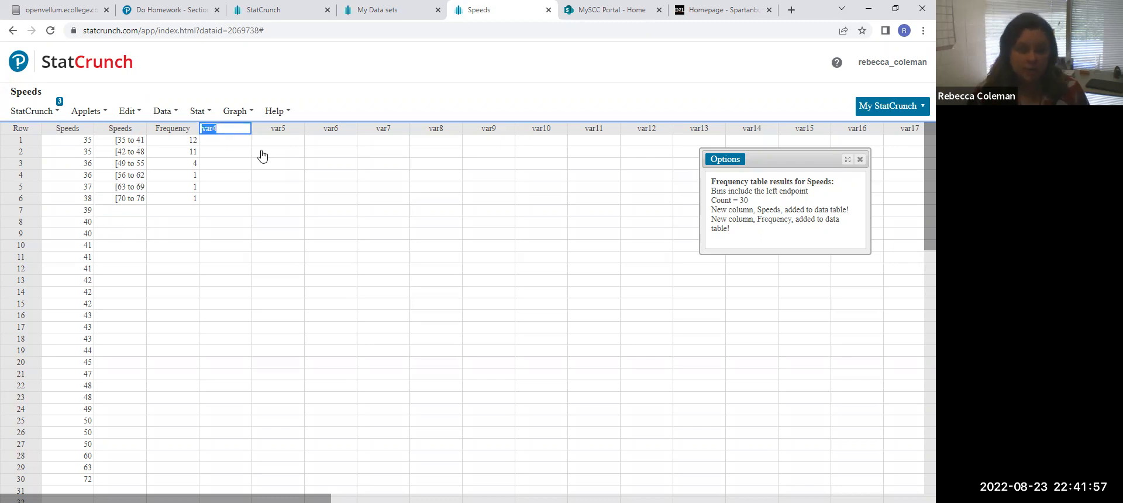
{"action": "type", "text": "Midpoints"}
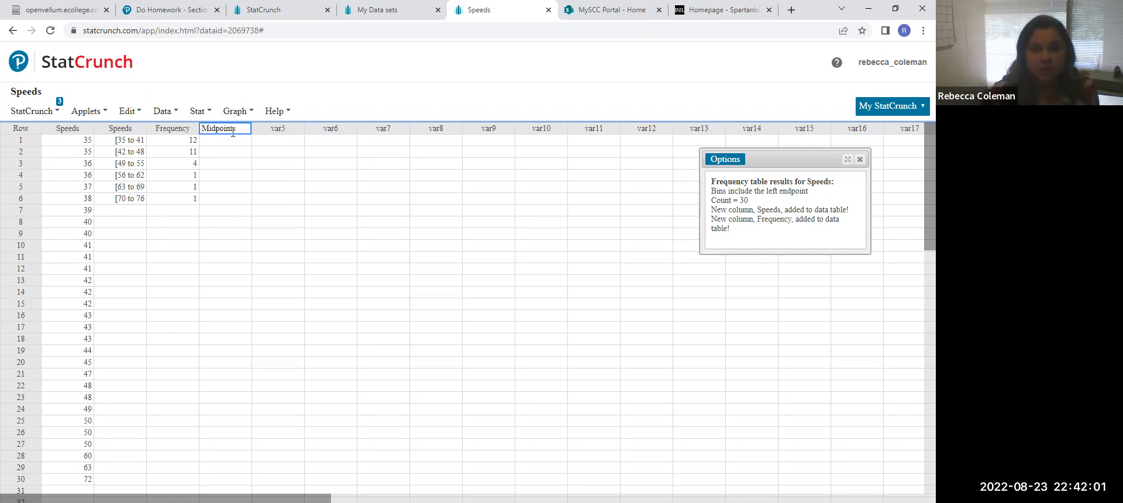
{"action": "key", "text": "Return"}
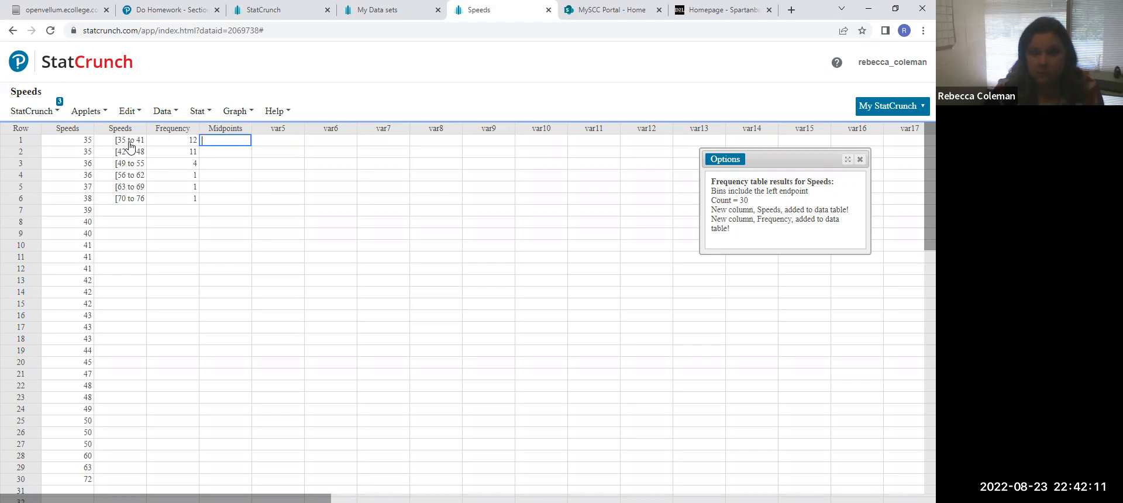
- Enter the class midpoints 38, 45, 52, 59, 66 and 73 in rows 1 to 6 of the Midpoints column
{"action": "type", "text": "38"}
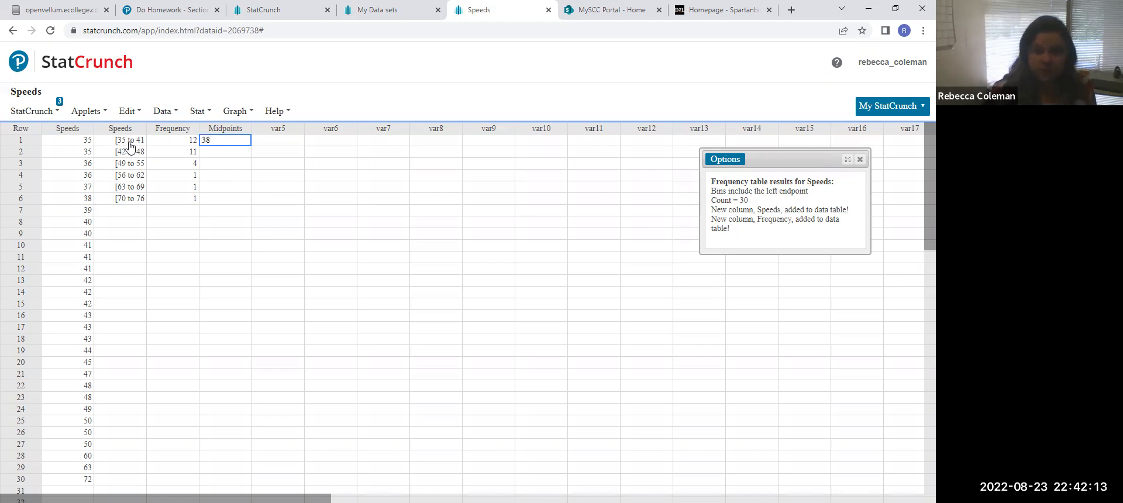
{"action": "key", "text": "Return"}
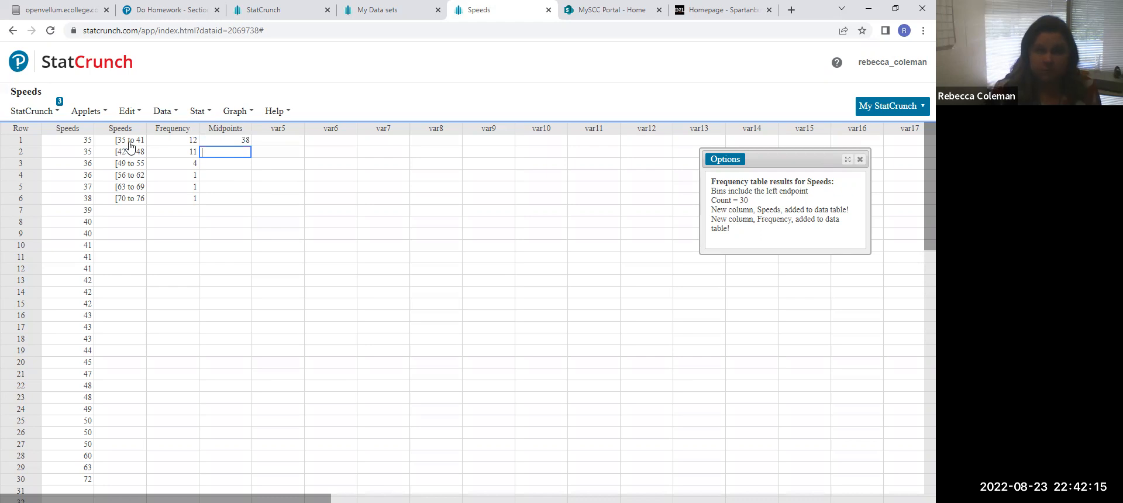
{"action": "type", "text": "45"}
{"action": "key", "text": "Return"}
{"action": "type", "text": "52"}
{"action": "key", "text": "Return"}
{"action": "type", "text": "59"}
{"action": "key", "text": "Return"}
{"action": "type", "text": "66"}
{"action": "key", "text": "Return"}
{"action": "type", "text": "73"}
{"action": "key", "text": "Return"}
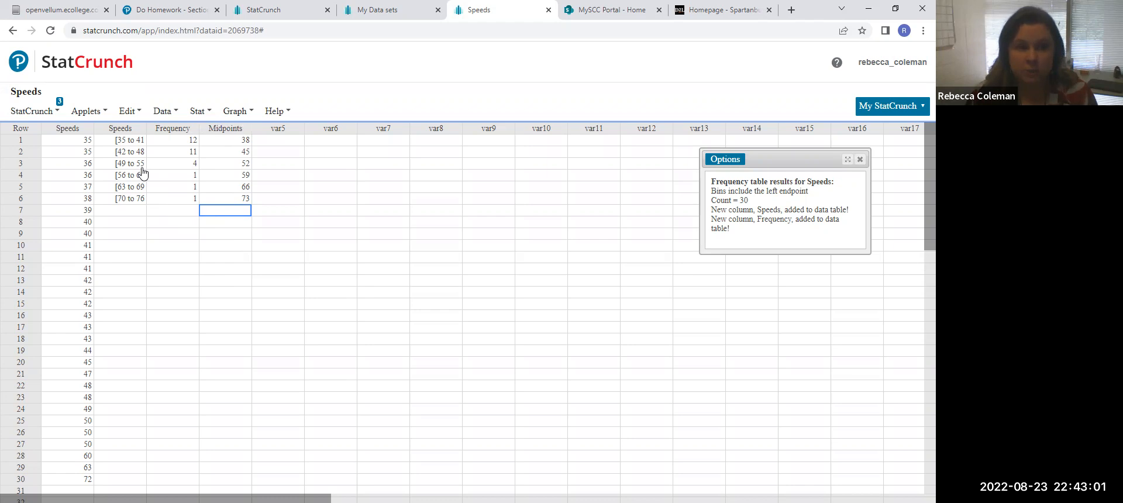
- Insert one empty row before row 1 of the data table
{"action": "left_click", "coordinate": [127, 112]}
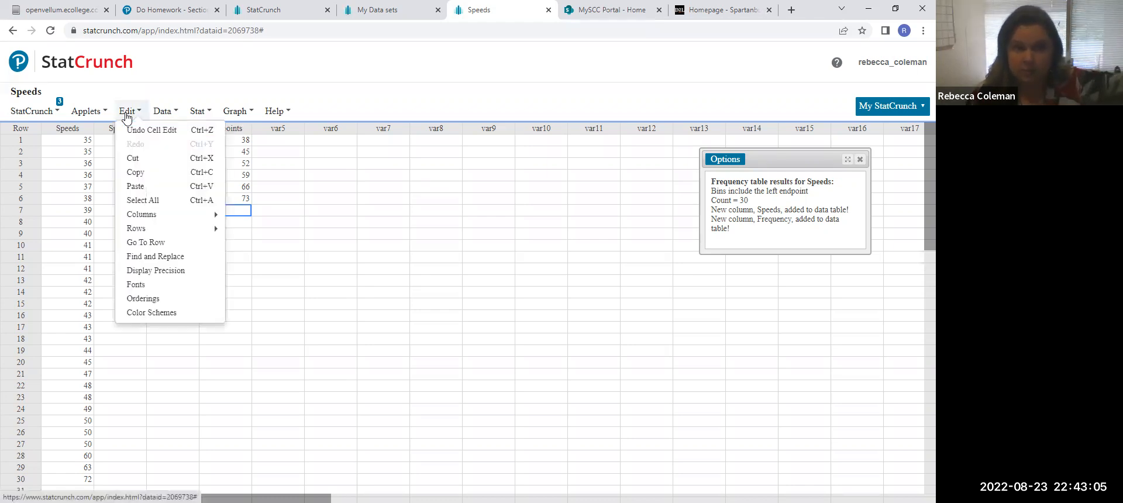
{"action": "mouse_move", "coordinate": [160, 233]}
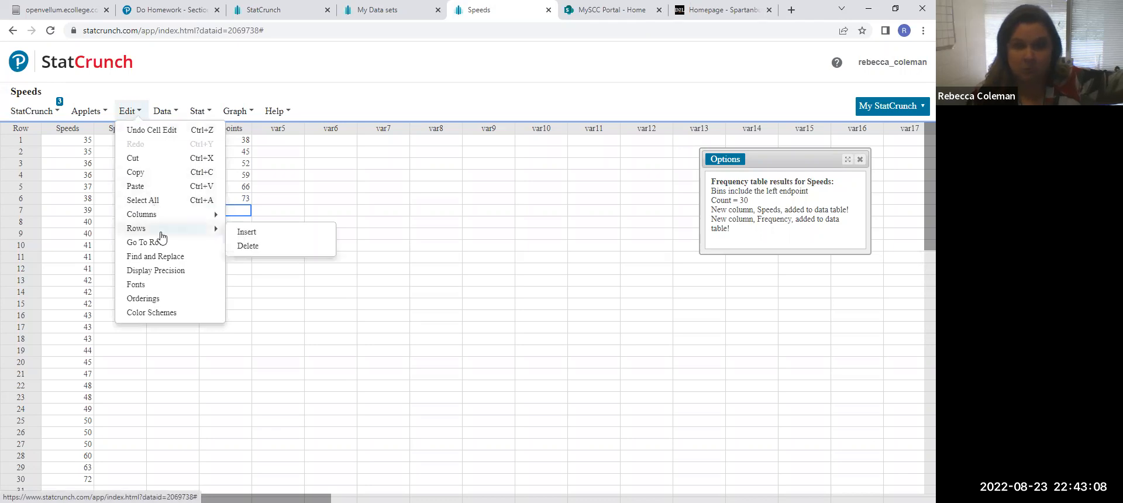
{"action": "left_click", "coordinate": [253, 234]}
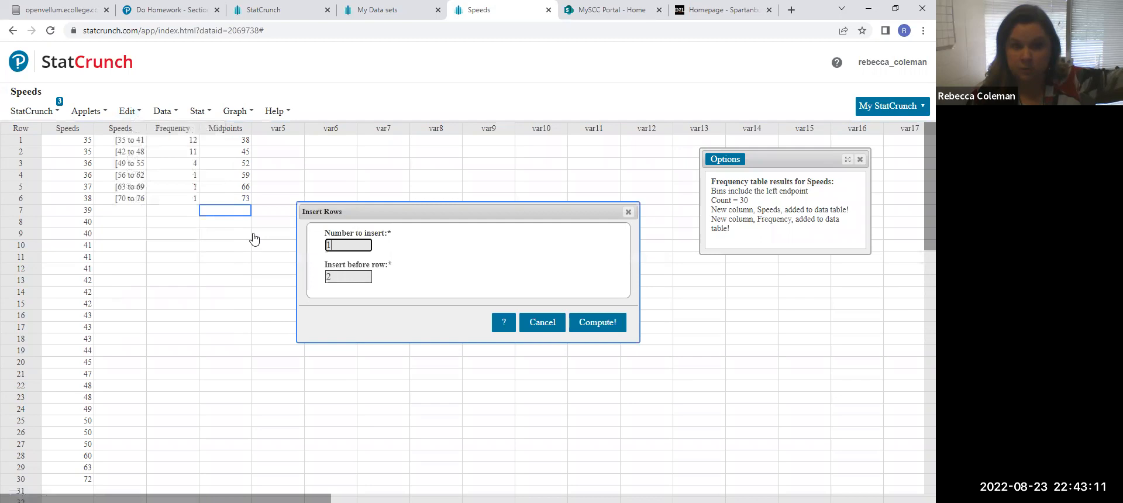
{"action": "left_click", "coordinate": [331, 276]}
{"action": "key", "text": "BackSpace"}
{"action": "type", "text": "1"}
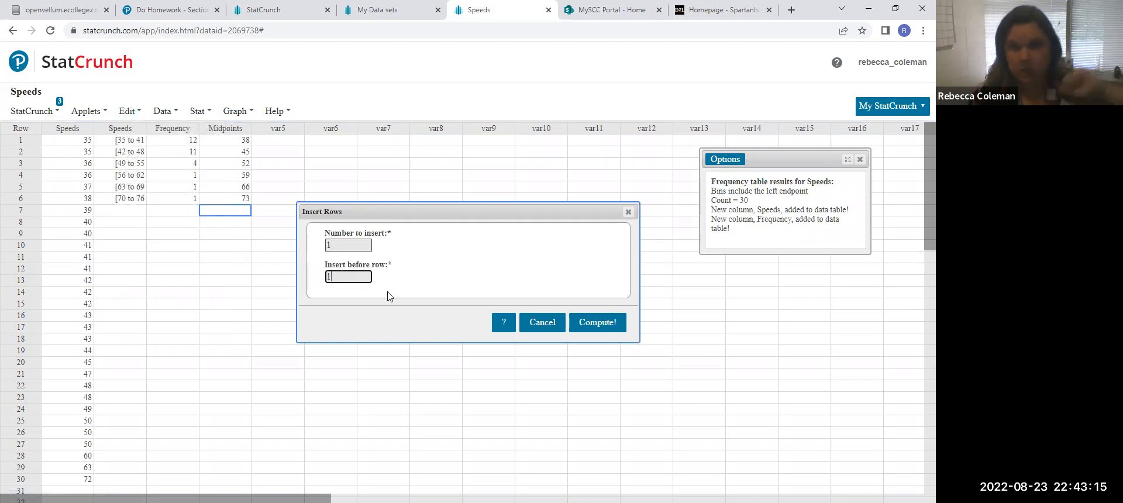
{"action": "left_click", "coordinate": [597, 328]}
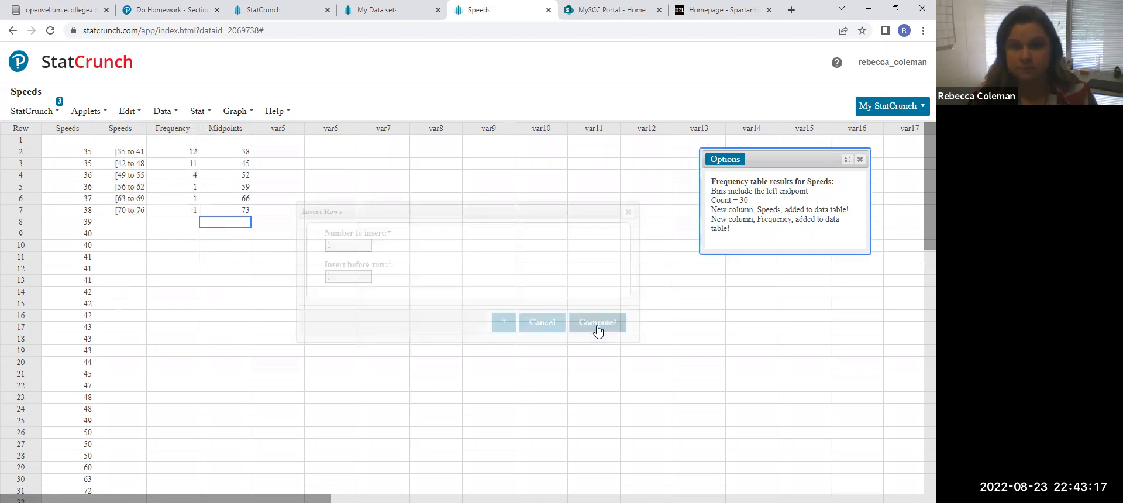
- Enter a frequency of 0 in row 1 and in row 8, directly before and after the existing frequencies
{"action": "left_click", "coordinate": [178, 141]}
{"action": "type", "text": "0"}
{"action": "left_click", "coordinate": [212, 247]}
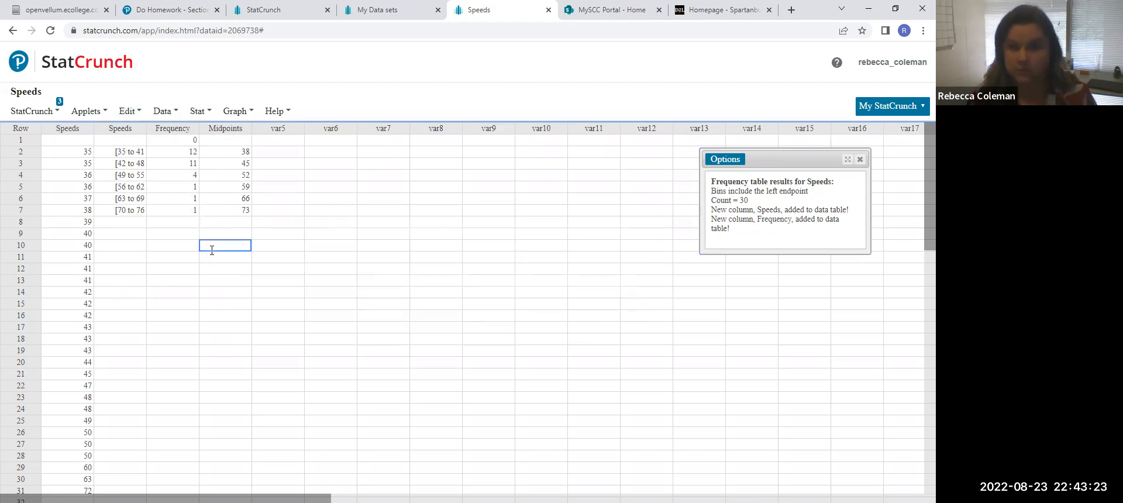
{"action": "left_click", "coordinate": [179, 223]}
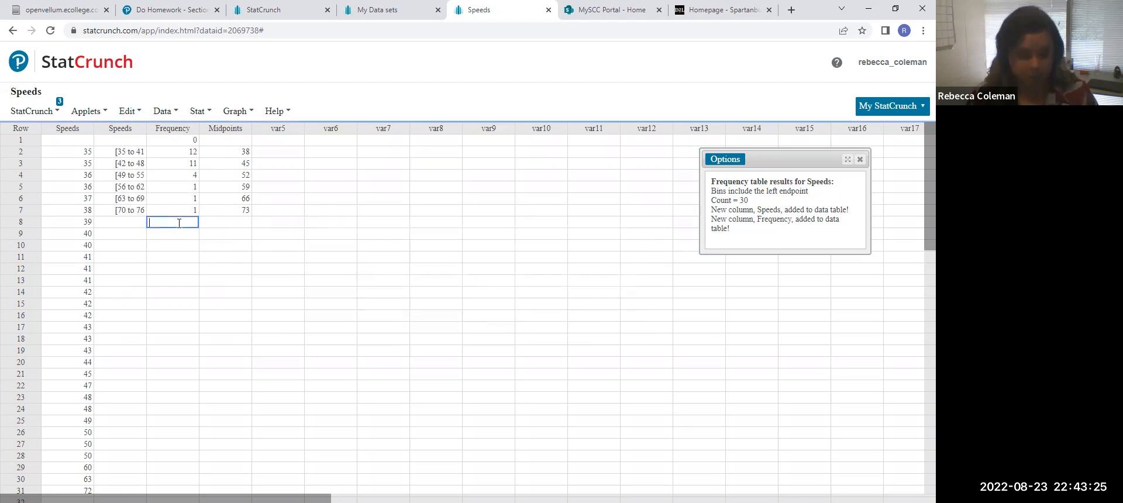
{"action": "type", "text": "0"}
{"action": "left_click", "coordinate": [195, 257]}
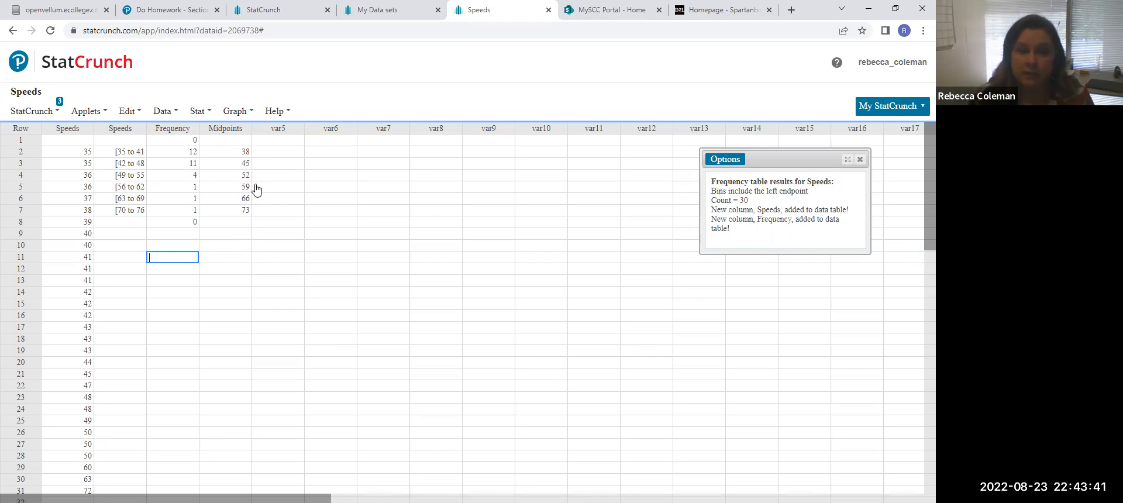
- Enter the midpoints 31 in row 1 and 80 in row 8 of the Midpoints column
{"action": "left_click", "coordinate": [237, 142]}
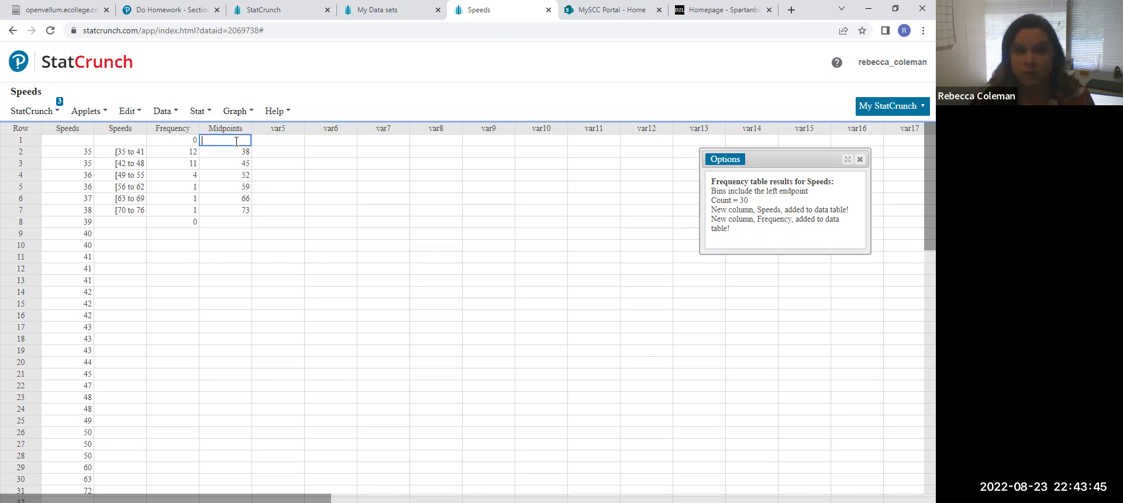
{"action": "type", "text": "31"}
{"action": "left_click", "coordinate": [285, 153]}
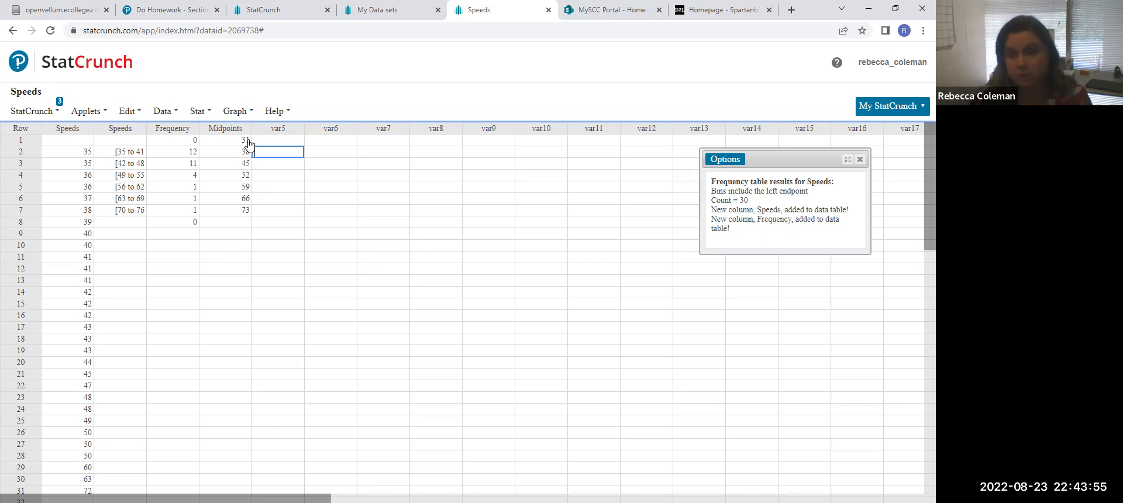
{"action": "left_click", "coordinate": [245, 226]}
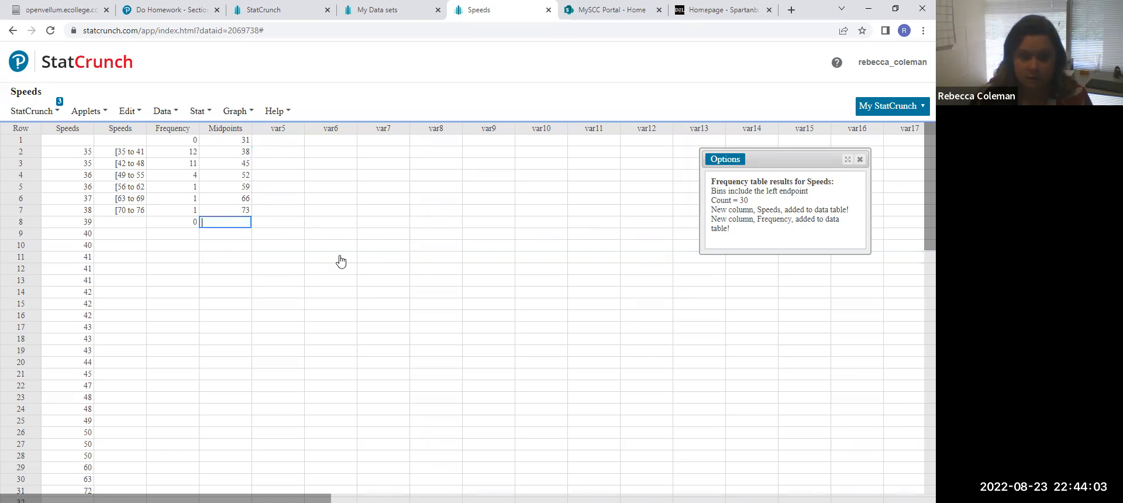
{"action": "type", "text": "80"}
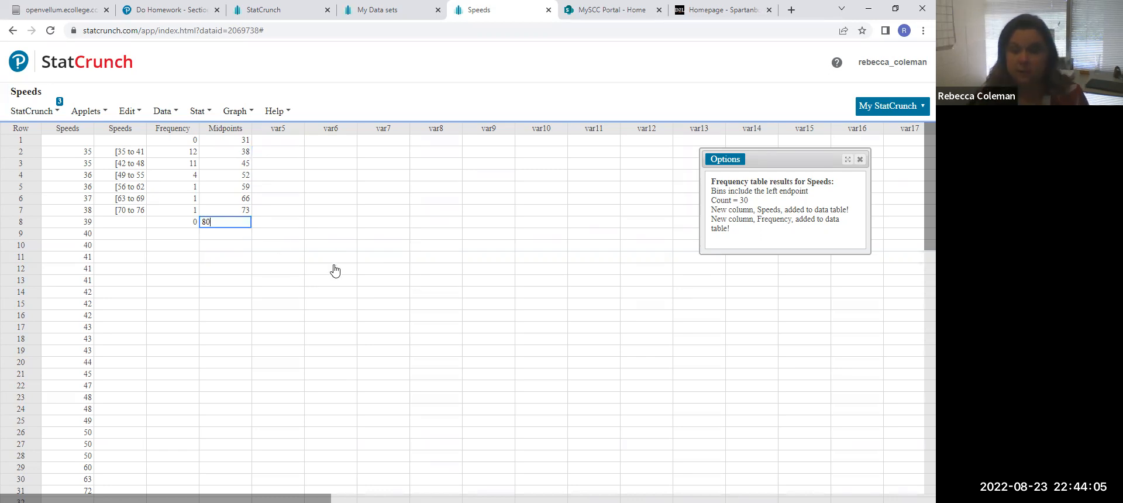
{"action": "left_click", "coordinate": [360, 281]}
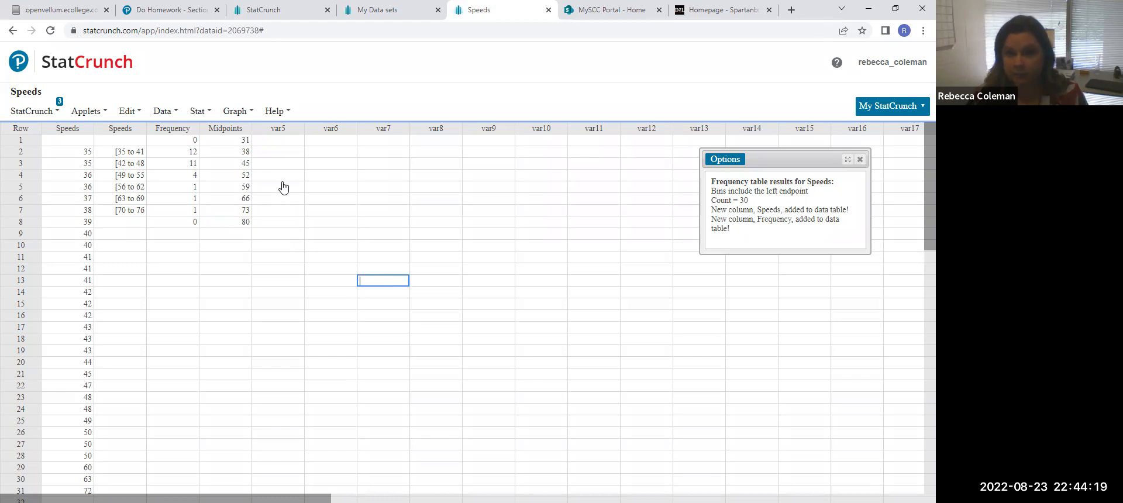
- Set up a column chart of the Frequency column with its row labels taken from Midpoints
{"action": "left_click", "coordinate": [234, 111]}
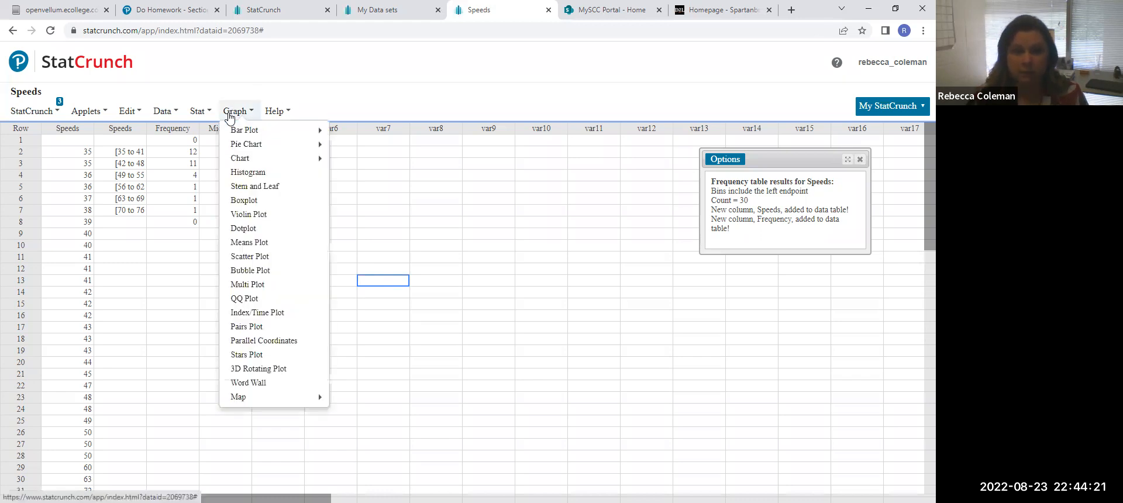
{"action": "mouse_move", "coordinate": [262, 164]}
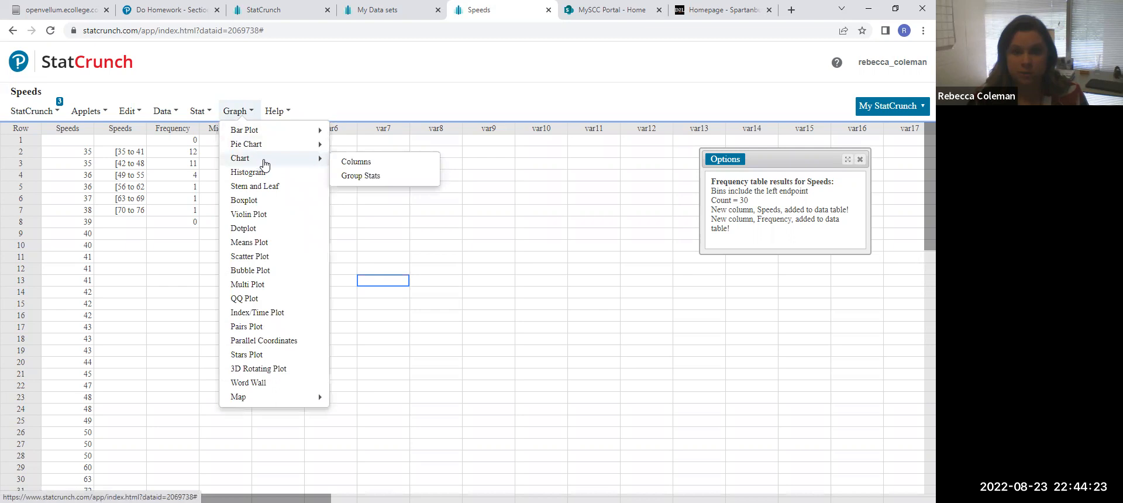
{"action": "left_click", "coordinate": [389, 166]}
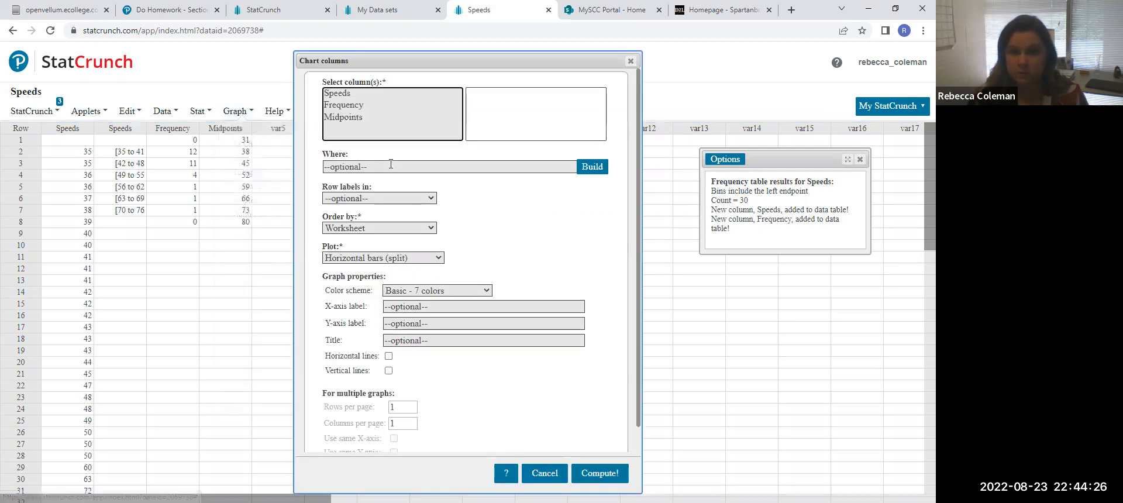
{"action": "left_click", "coordinate": [351, 110]}
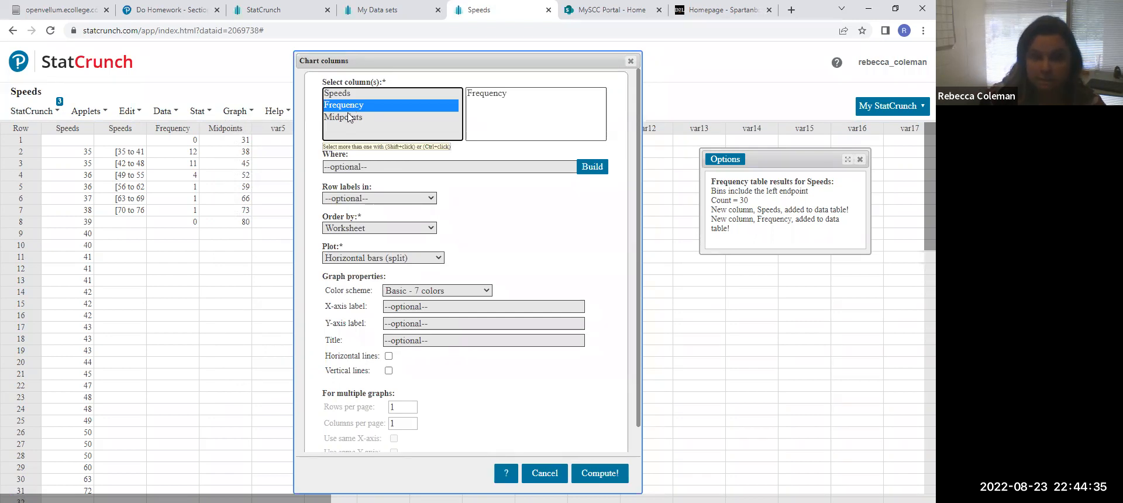
{"action": "left_click", "coordinate": [358, 199]}
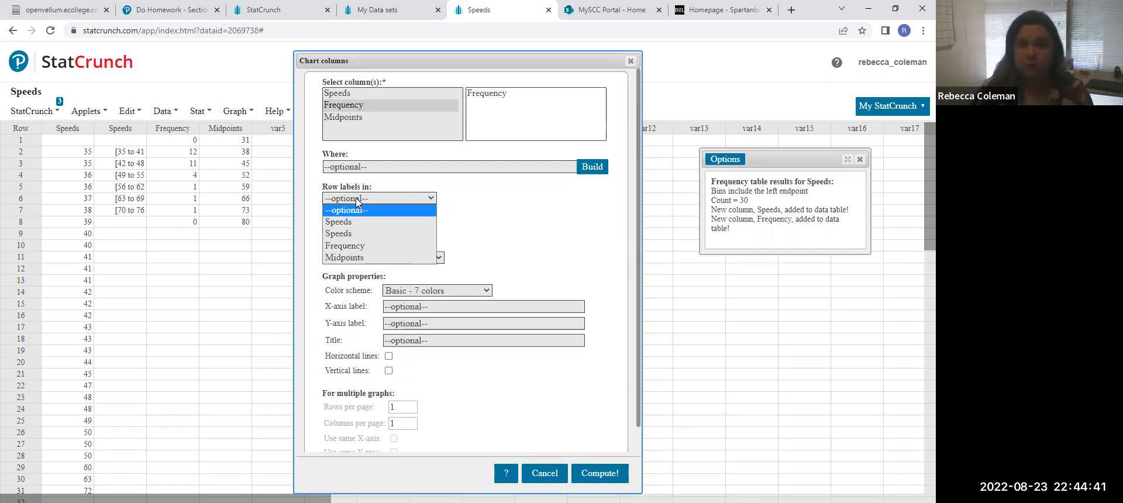
{"action": "left_click", "coordinate": [355, 258]}
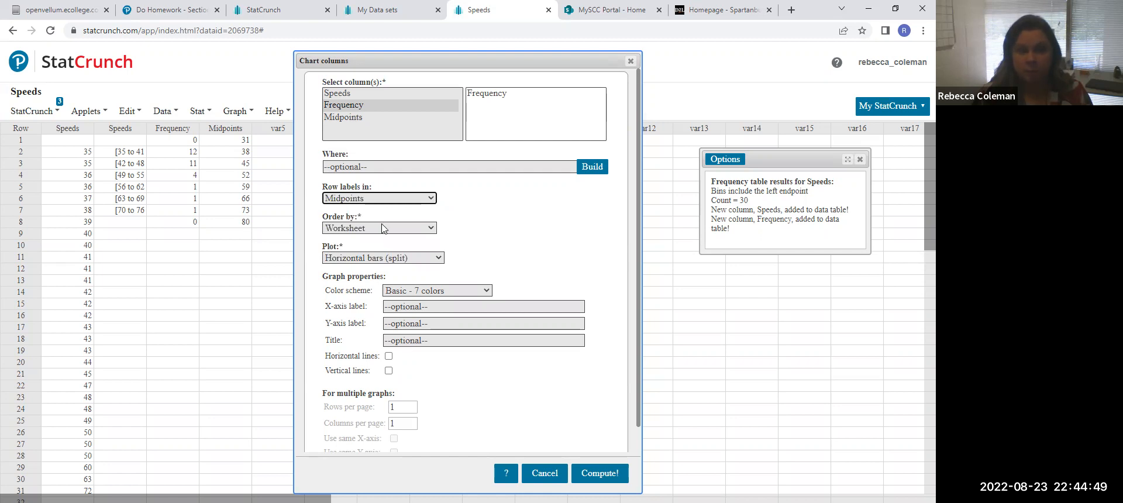
- Set the chart's plot type to Points with connected lines, compute it, and move the graph window clear of the frequency table results
{"action": "left_click", "coordinate": [353, 258]}
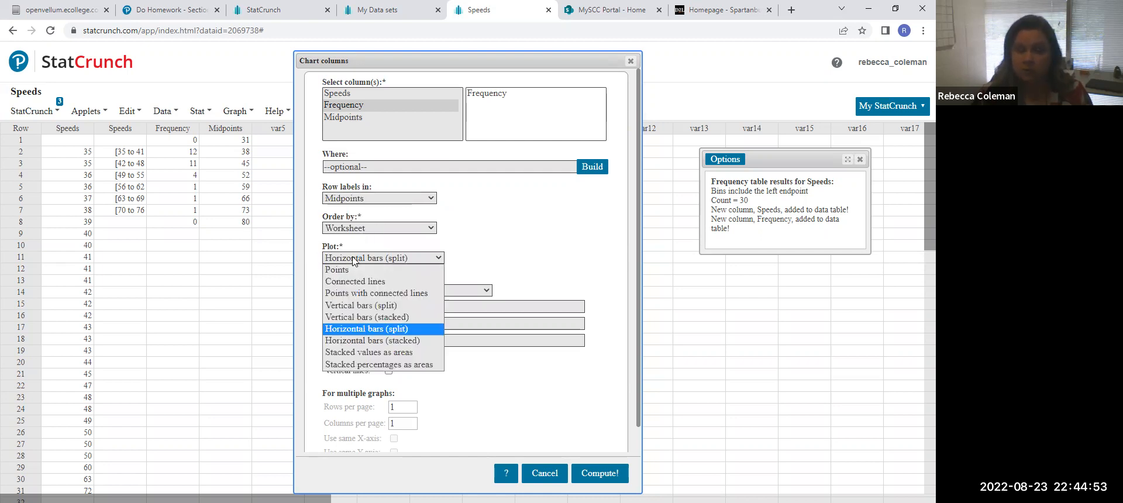
{"action": "left_click", "coordinate": [359, 293]}
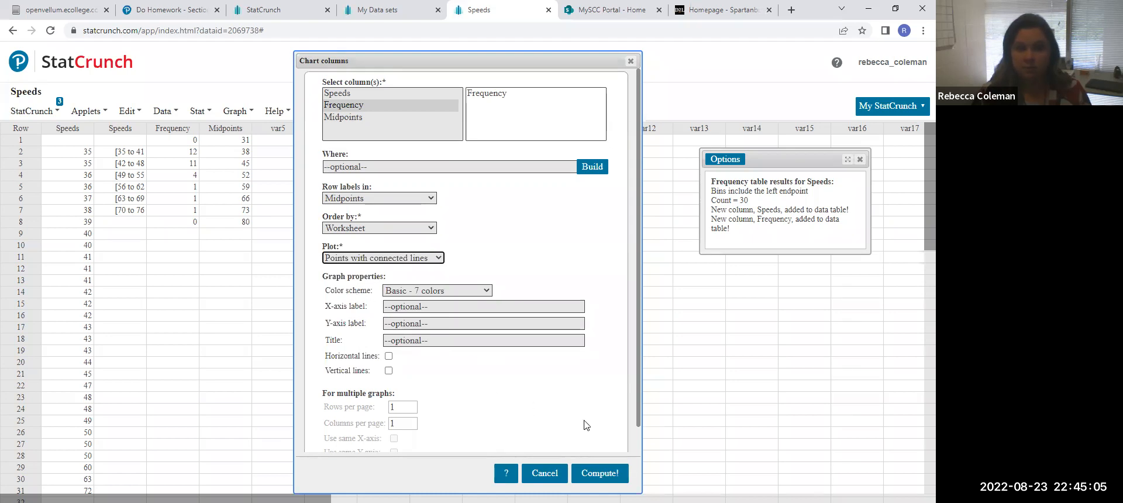
{"action": "left_click", "coordinate": [602, 475]}
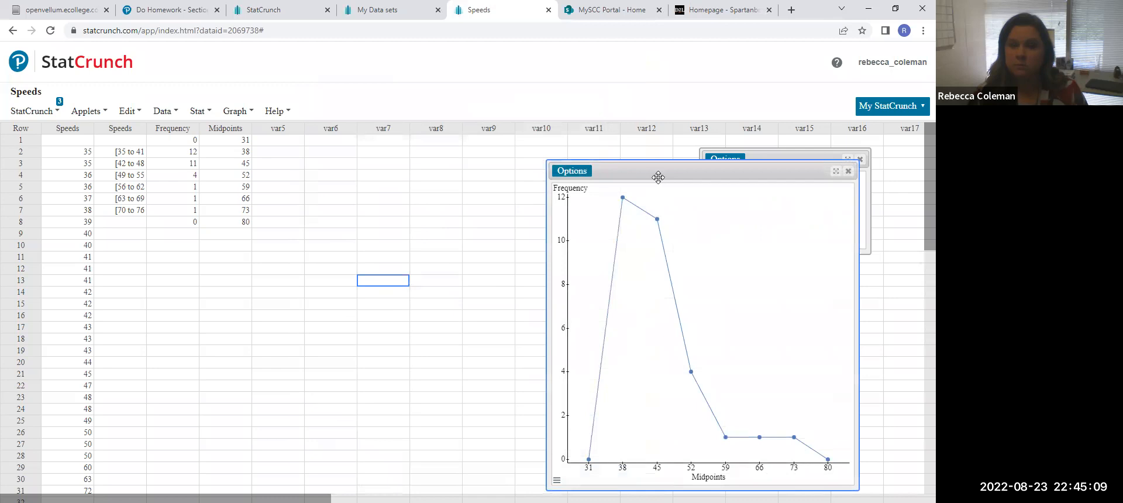
{"action": "left_click_drag", "start_coordinate": [657, 171], "coordinate": [475, 69]}
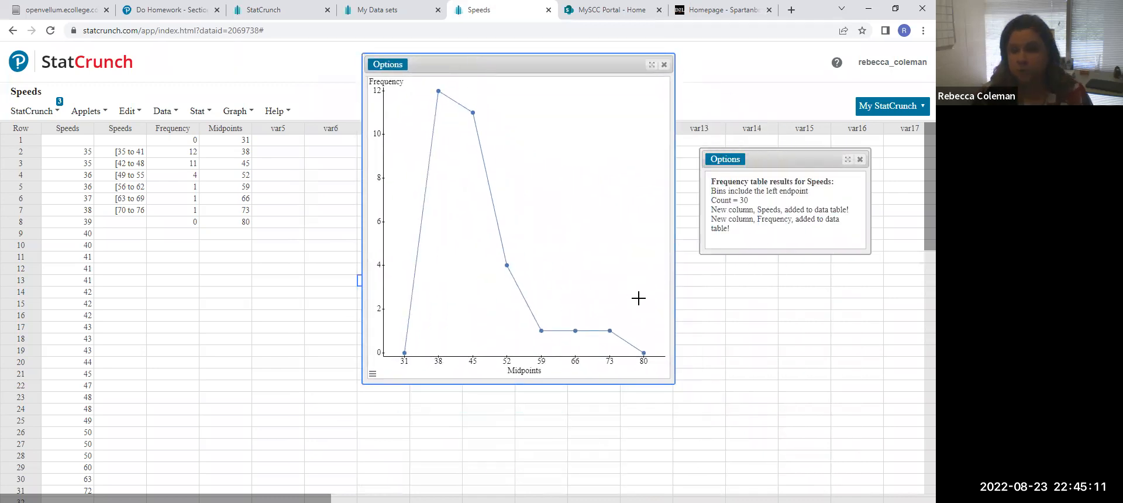